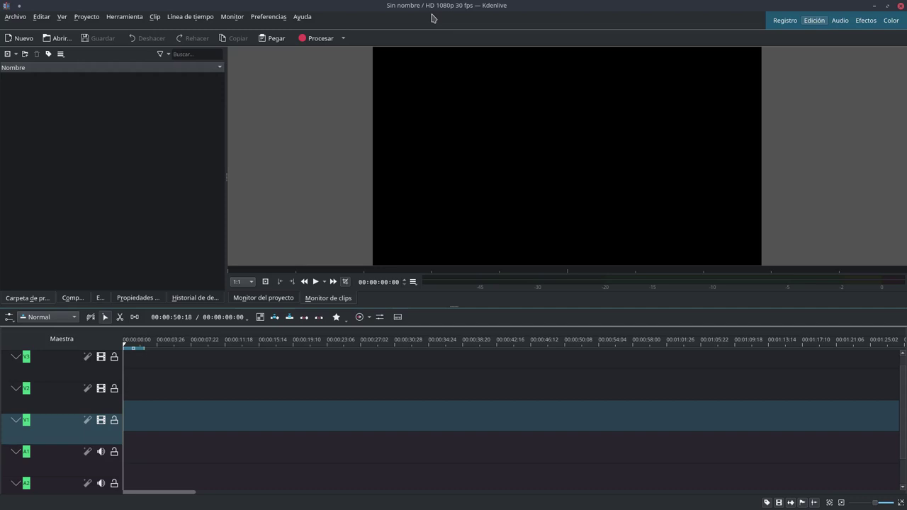
# Review the HD 1080p 30 fps video profile in the project settings and close them without changes.
pyautogui.click(88, 17)
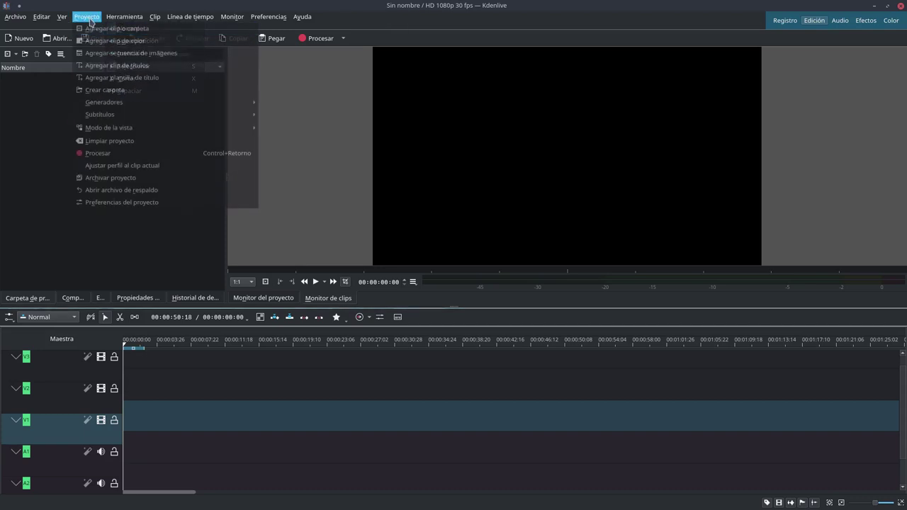
pyautogui.click(139, 202)
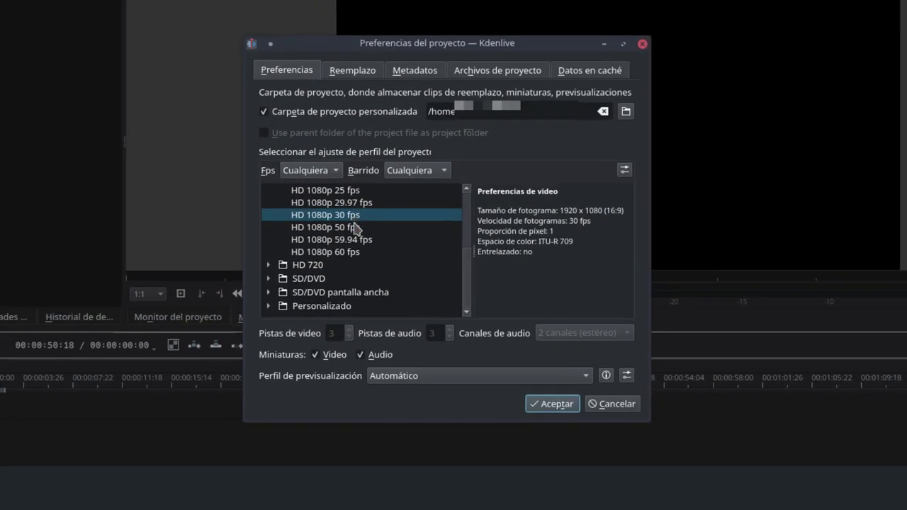
pyautogui.click(357, 217)
pyautogui.moveTo(354, 220)
pyautogui.mouseDown()
pyautogui.moveTo(357, 241)
pyautogui.moveTo(354, 220)
pyautogui.mouseUp()
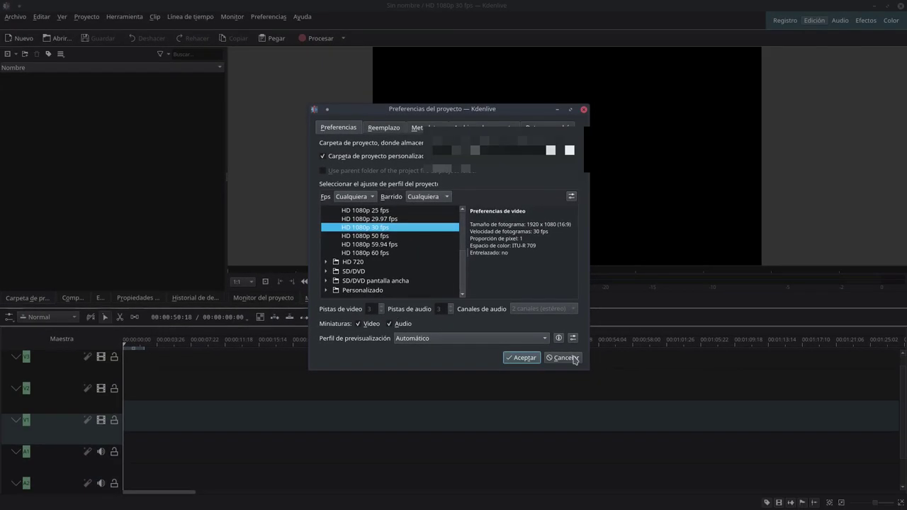
pyautogui.click(585, 371)
# Review the default project profile and the video and audio track counts in the Kdenlive configuration.
pyautogui.click(268, 16)
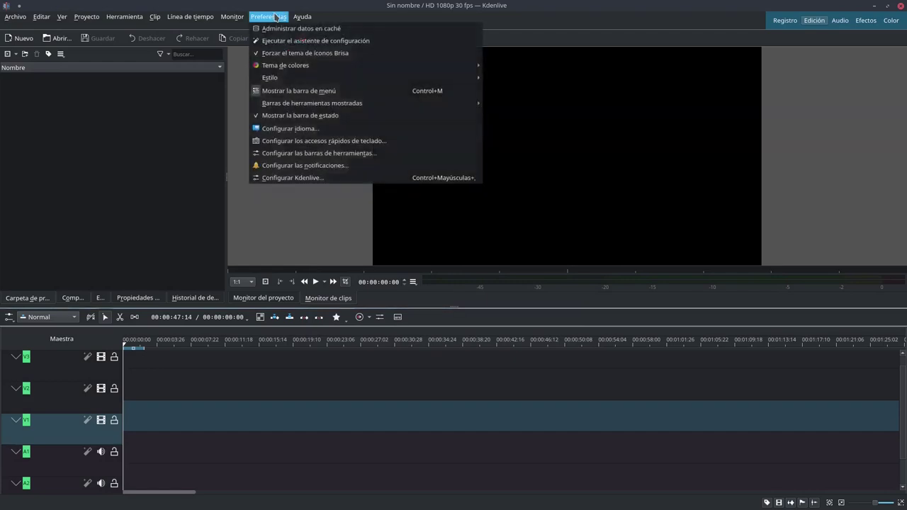
pyautogui.click(294, 178)
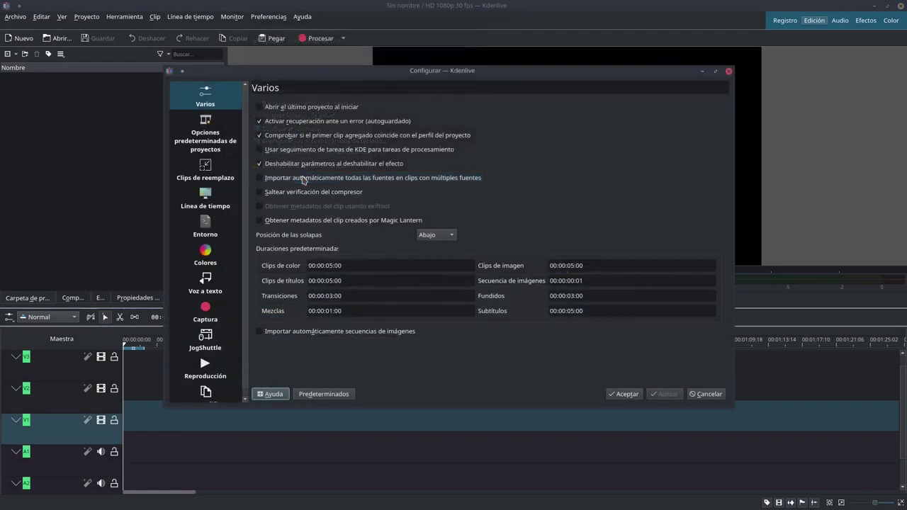
pyautogui.click(206, 138)
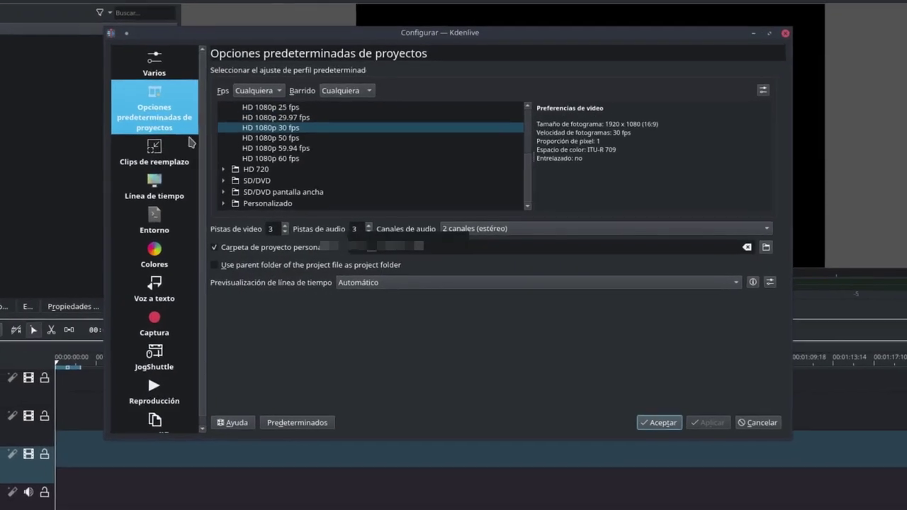
pyautogui.click(359, 227)
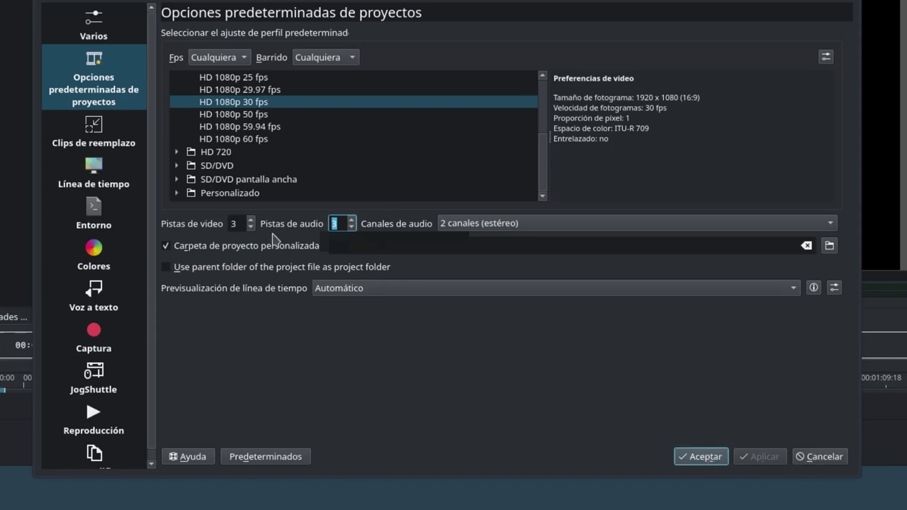
# Try enabling proxy clips in the configuration and discard the change.
pyautogui.click(107, 140)
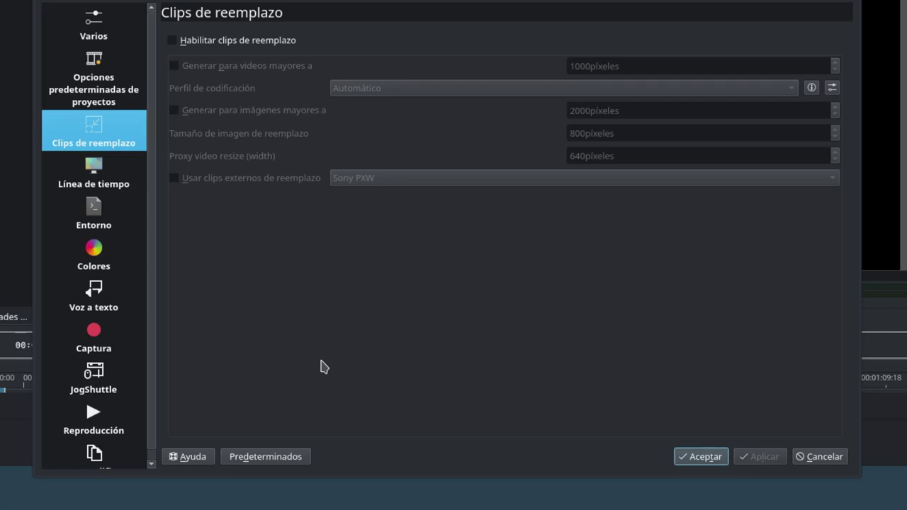
pyautogui.click(178, 42)
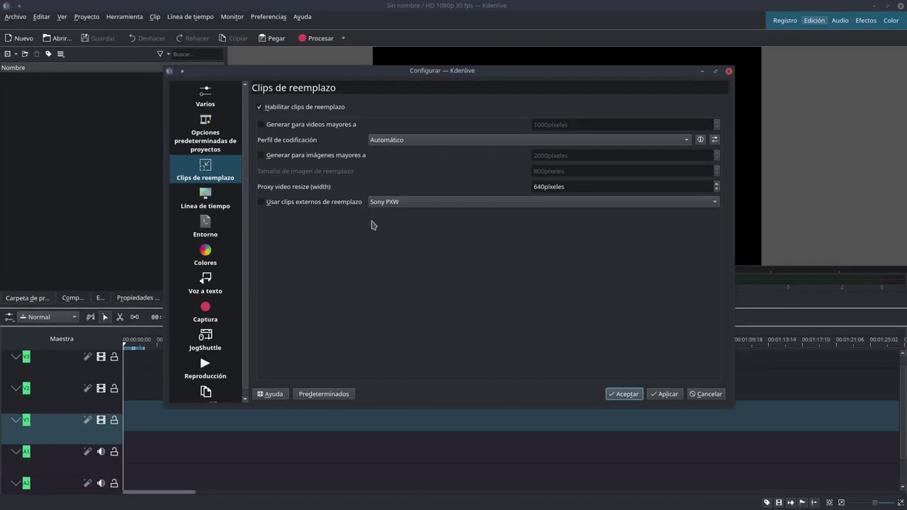
pyautogui.click(710, 394)
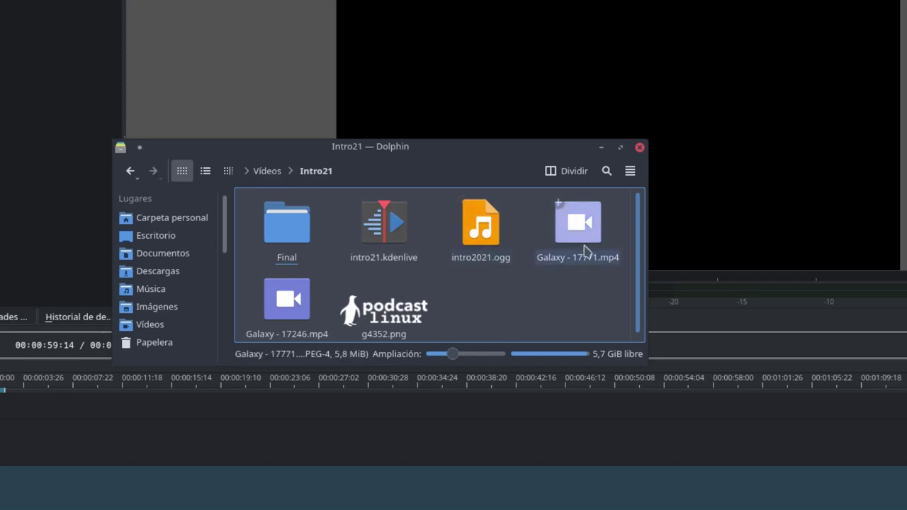
# In Dolphin, examine the source files in the Intro21 folder and the contents of its Final subfolder.
pyautogui.moveTo(502, 290); pyautogui.dragTo(470, 256)
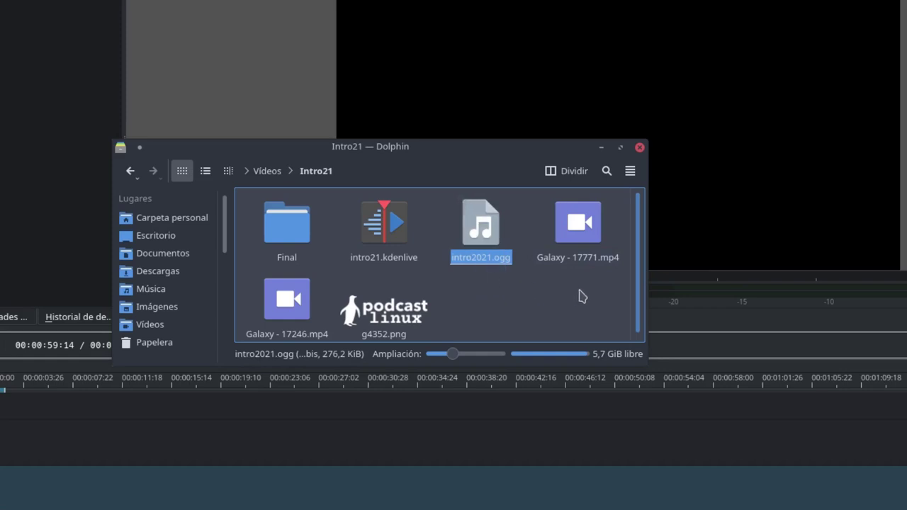
pyautogui.moveTo(589, 284); pyautogui.dragTo(591, 268)
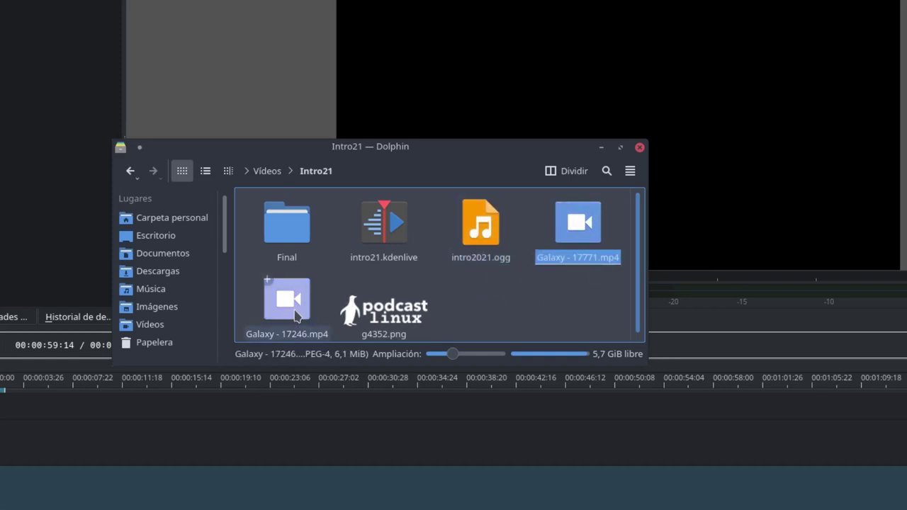
pyautogui.moveTo(470, 303); pyautogui.dragTo(407, 323)
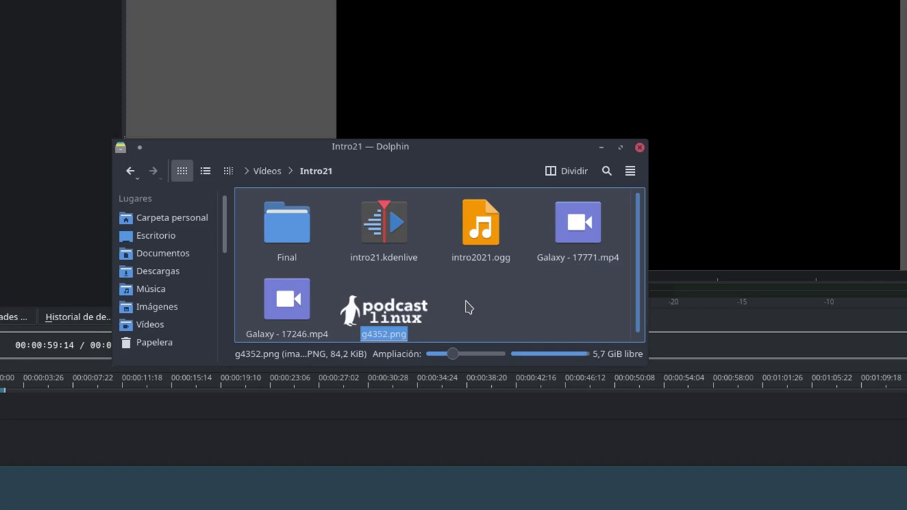
pyautogui.click(292, 238)
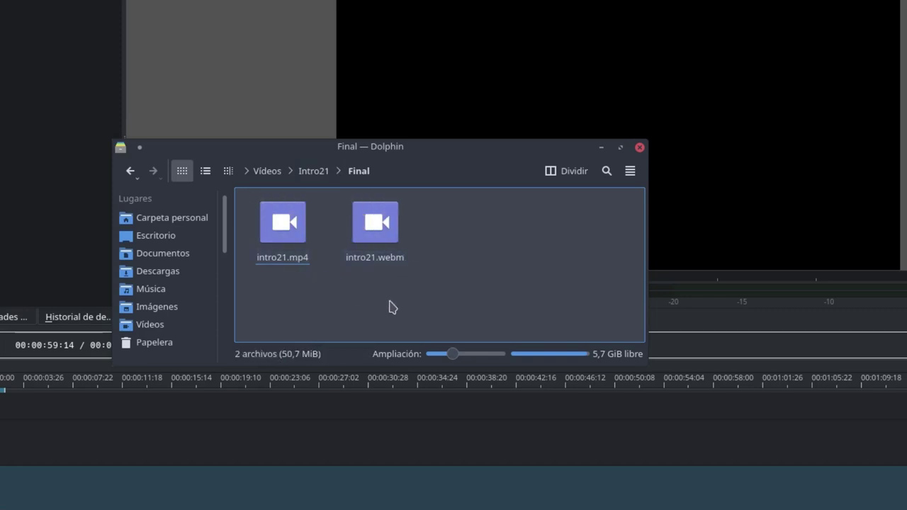
pyautogui.click(314, 173)
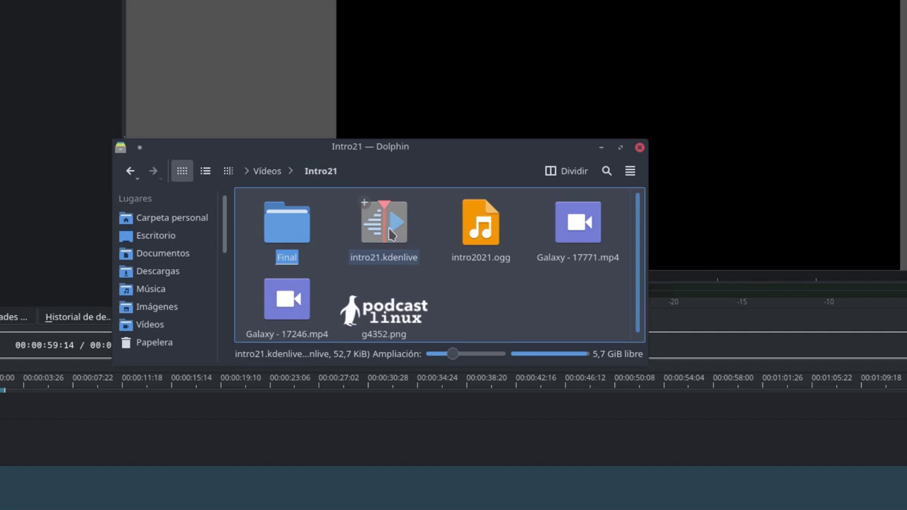
pyautogui.click(445, 293)
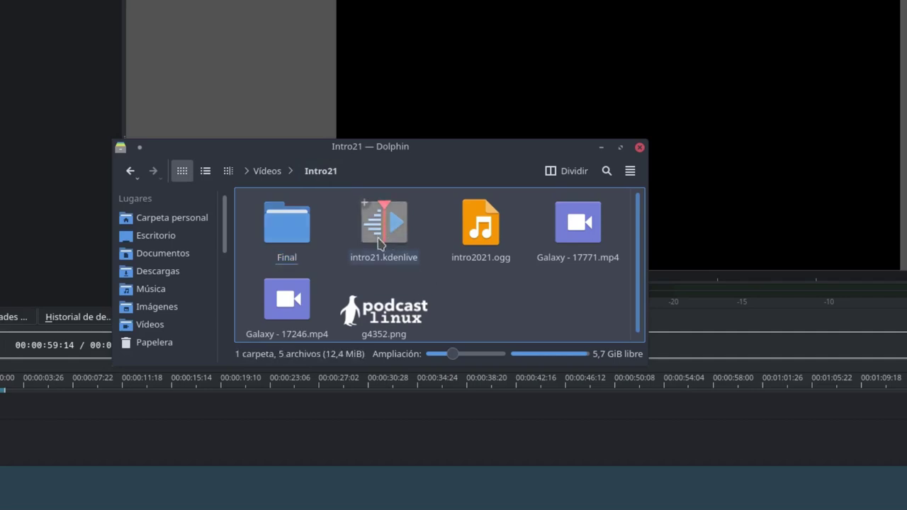
# Select intro21.kdenlive, intro2021.ogg, Galaxy - 17771.mp4 and Galaxy - 17246.mp4 in the Intro21 folder.
pyautogui.click(366, 204)
pyautogui.click(462, 203)
pyautogui.click(560, 207)
pyautogui.click(268, 284)
pyautogui.hotkey('ctrl', 'c')
pyautogui.hotkey('ctrl', 'v')
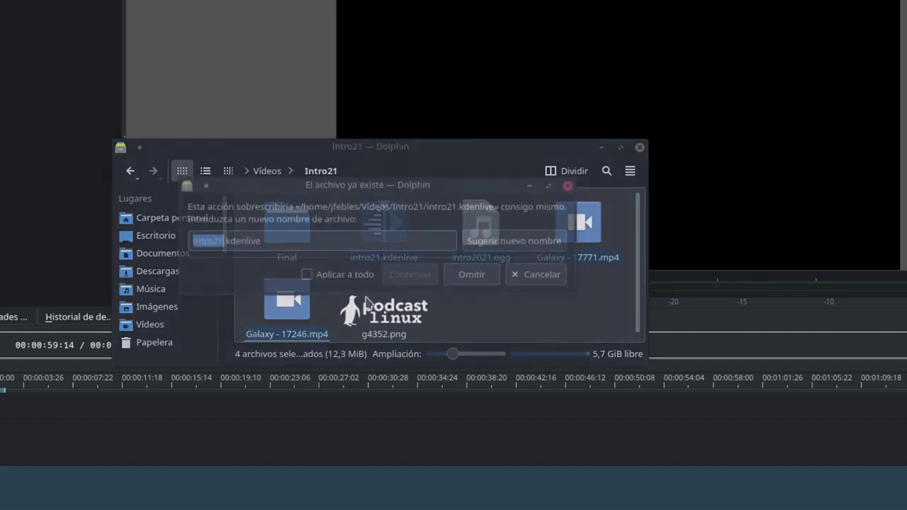
pyautogui.click(526, 283)
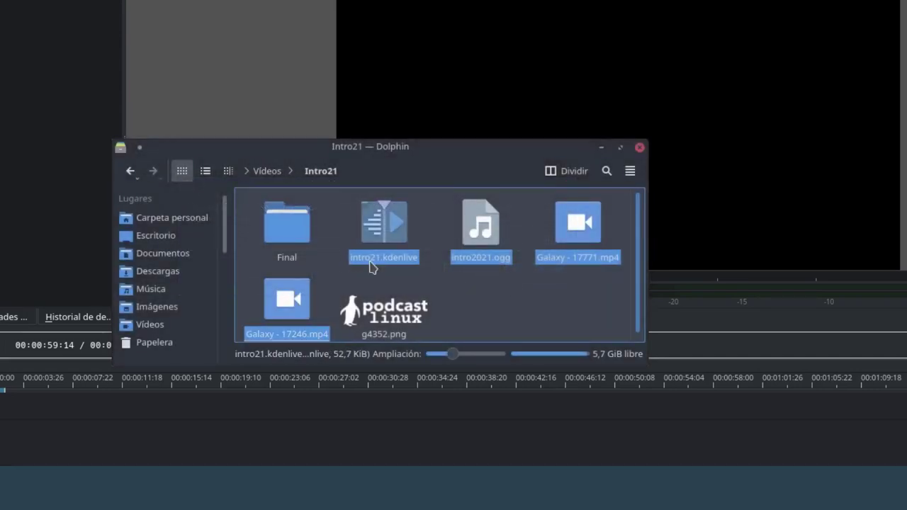
# Replace intro21.kdenlive with g4352.png in the file selection and import the four selected files into the Kdenlive project bin.
pyautogui.keyDown('ctrl'); pyautogui.click(371, 259); pyautogui.keyUp('ctrl')
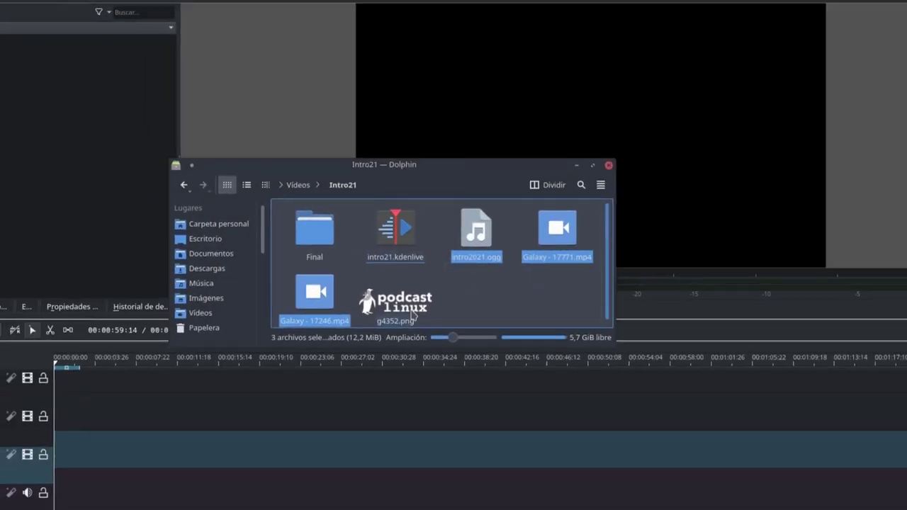
pyautogui.keyDown('ctrl'); pyautogui.click(413, 314); pyautogui.keyUp('ctrl')
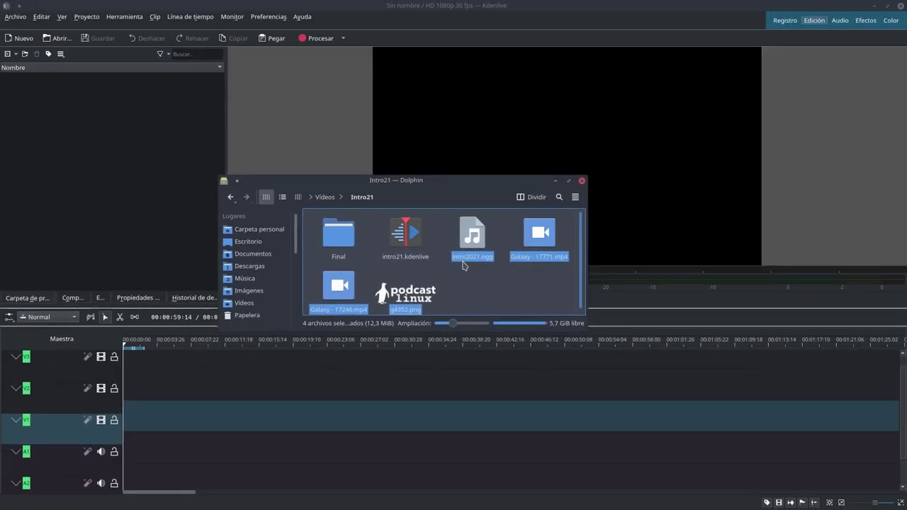
pyautogui.moveTo(476, 230); pyautogui.dragTo(88, 146)
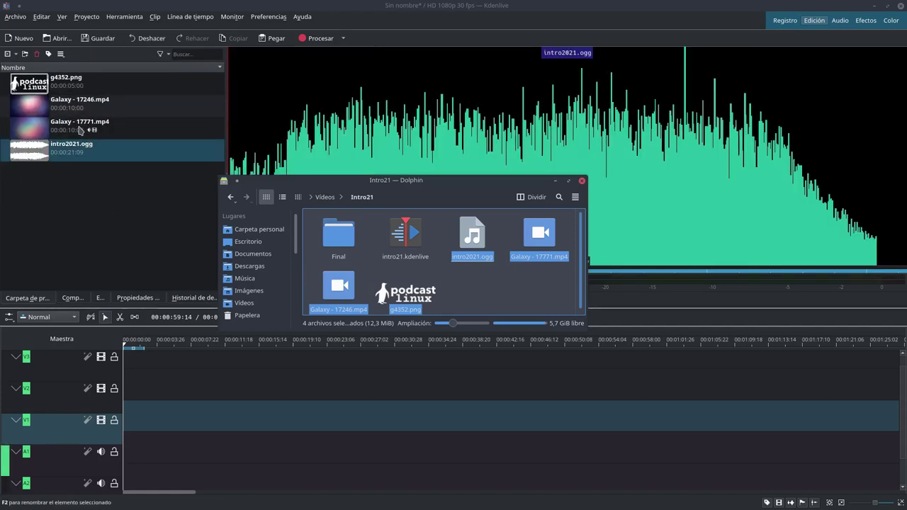
# Preview the two Galaxy videos and the g4352.png image from the project bin.
pyautogui.click(82, 131)
pyautogui.click(90, 105)
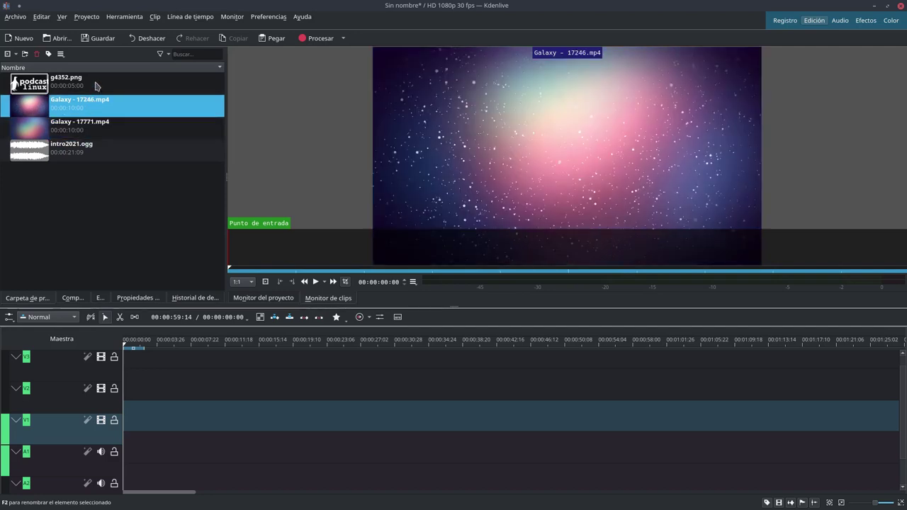
pyautogui.click(96, 85)
# Set the Galaxy - 17246.mp4 clip's in point at 00:00:01:12 and its out point at 00:00:07:06.
pyautogui.click(98, 105)
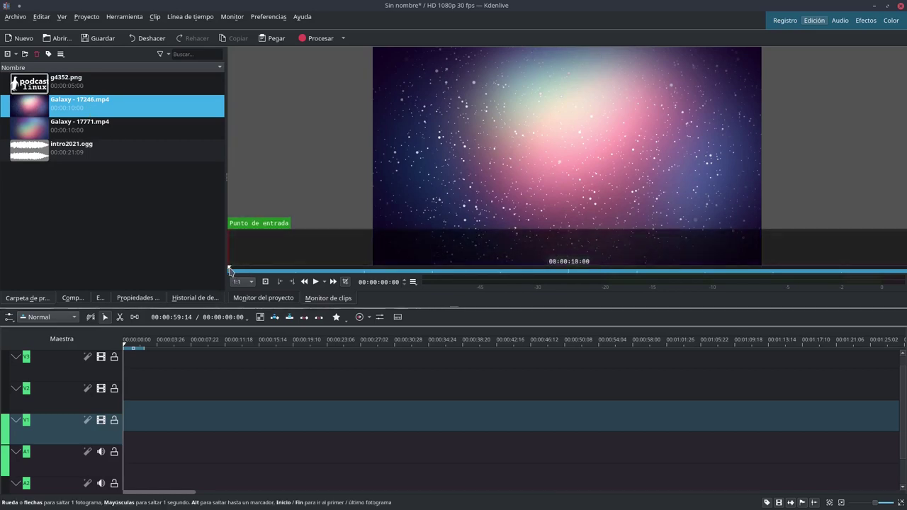
pyautogui.moveTo(234, 271); pyautogui.dragTo(324, 269)
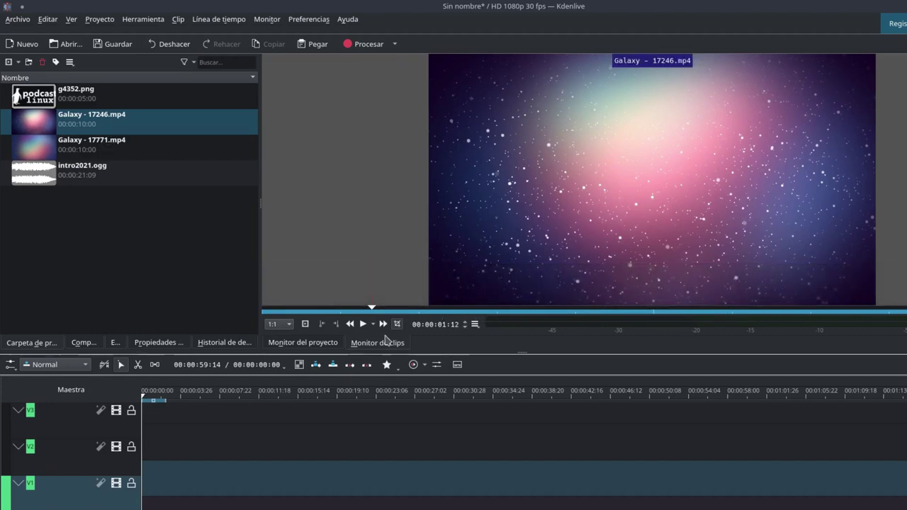
pyautogui.click(322, 323)
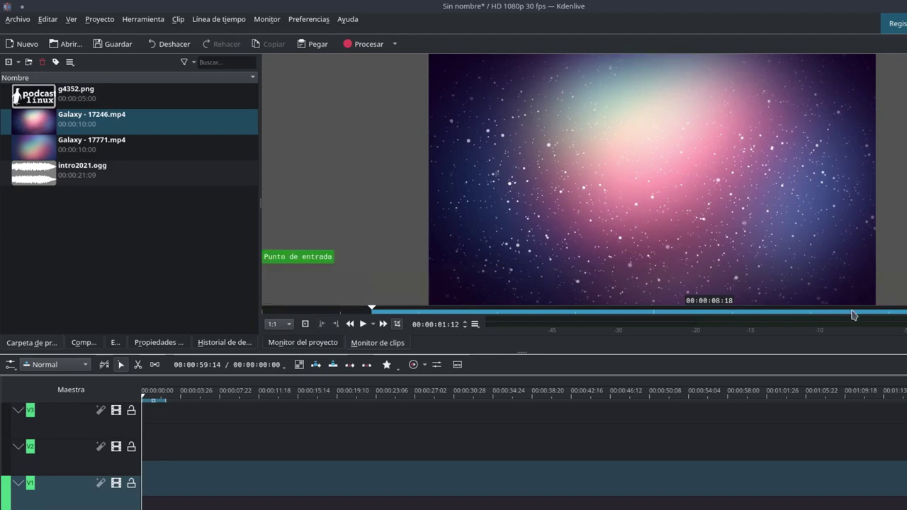
pyautogui.click(826, 312)
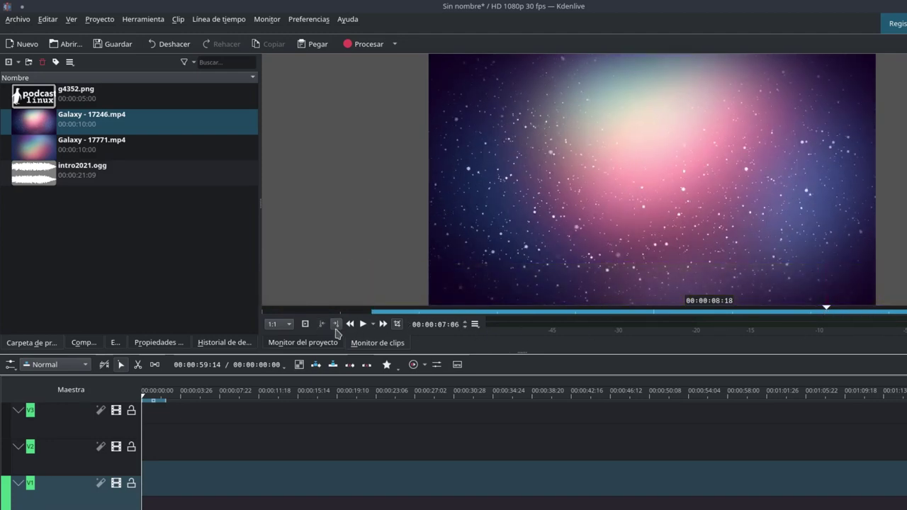
pyautogui.click(336, 324)
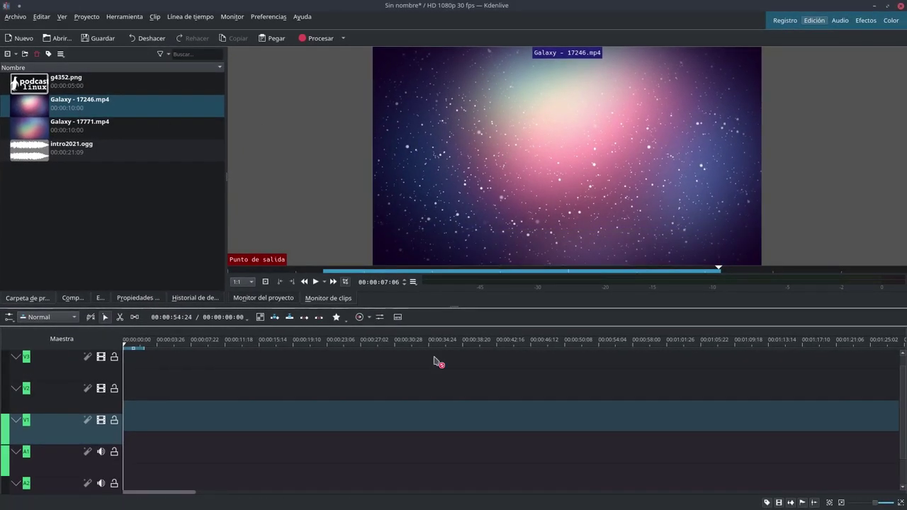
# Add the trimmed Galaxy - 17246.mp4 section to track V3 at about 00:00:33 and the full clip directly below on V2.
pyautogui.moveTo(433, 361); pyautogui.dragTo(413, 376)
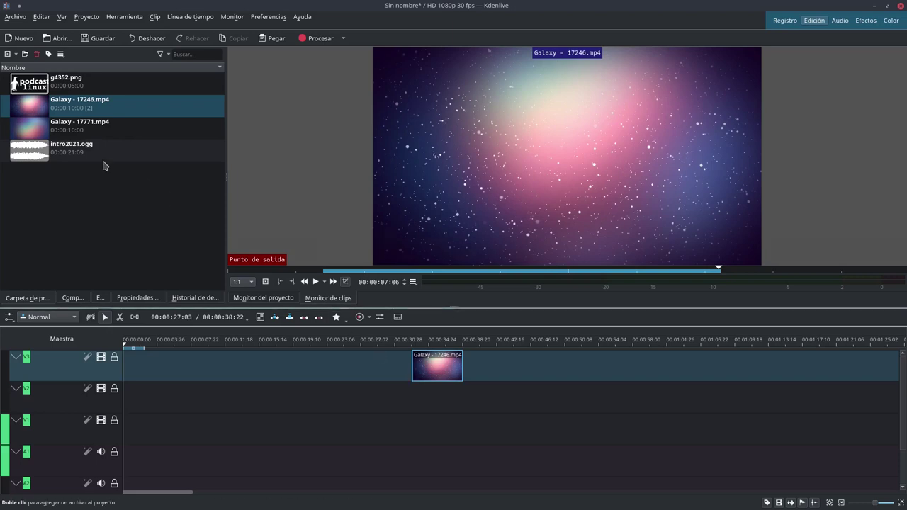
pyautogui.moveTo(39, 106); pyautogui.dragTo(413, 407)
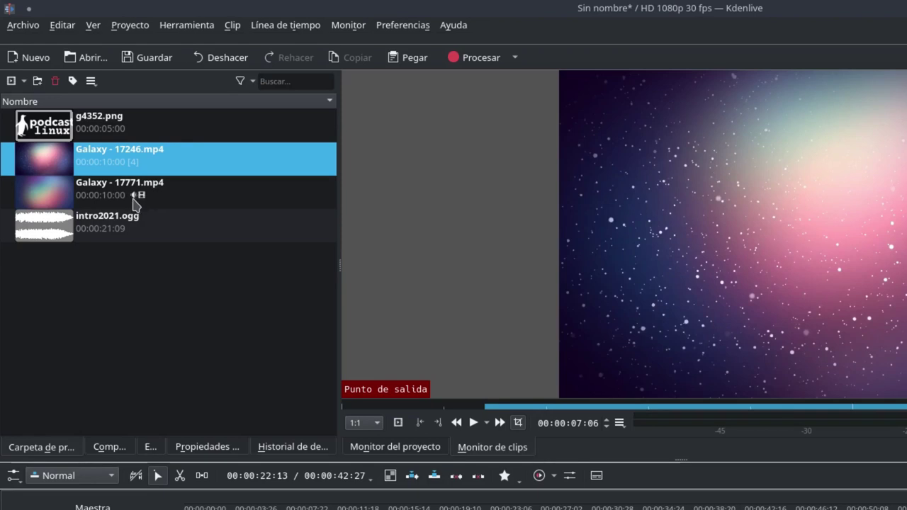
# Add only the audio of Galaxy - 17771.mp4 to track A1 at about 00:00:09 and only its video to V1 at about 00:00:33.
pyautogui.click(132, 198)
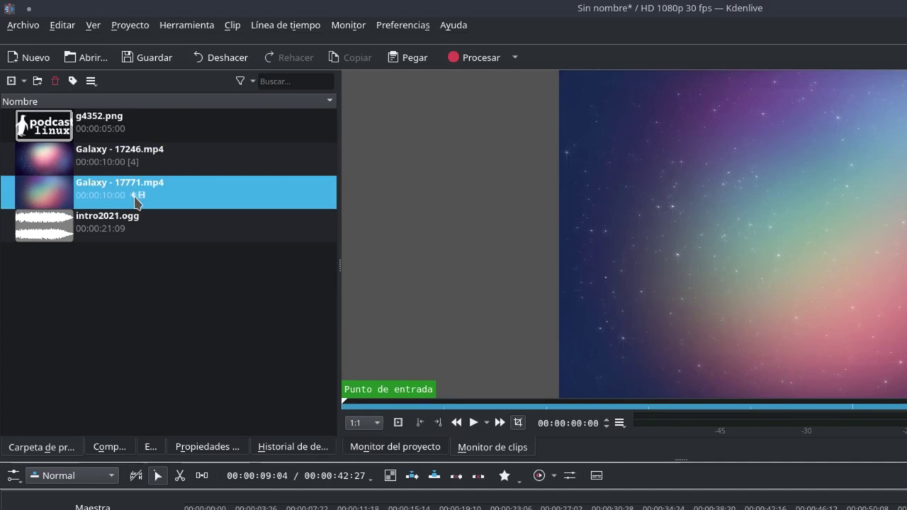
pyautogui.moveTo(134, 202); pyautogui.dragTo(200, 459)
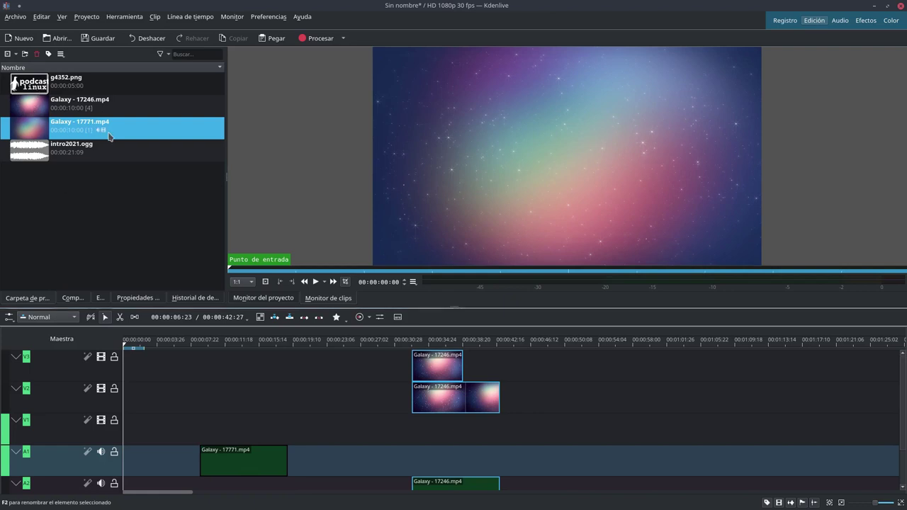
pyautogui.moveTo(105, 134); pyautogui.dragTo(415, 425)
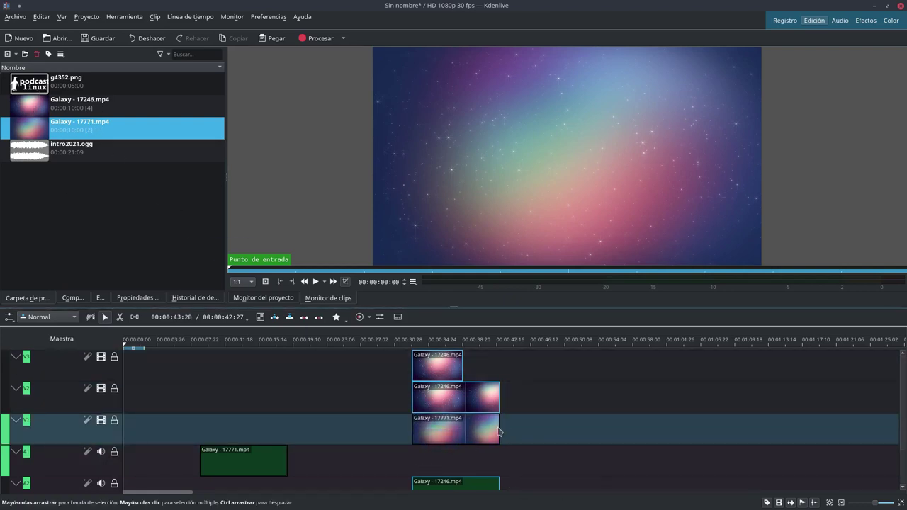
pyautogui.moveTo(495, 430); pyautogui.dragTo(474, 430)
pyautogui.moveTo(421, 438); pyautogui.dragTo(442, 438)
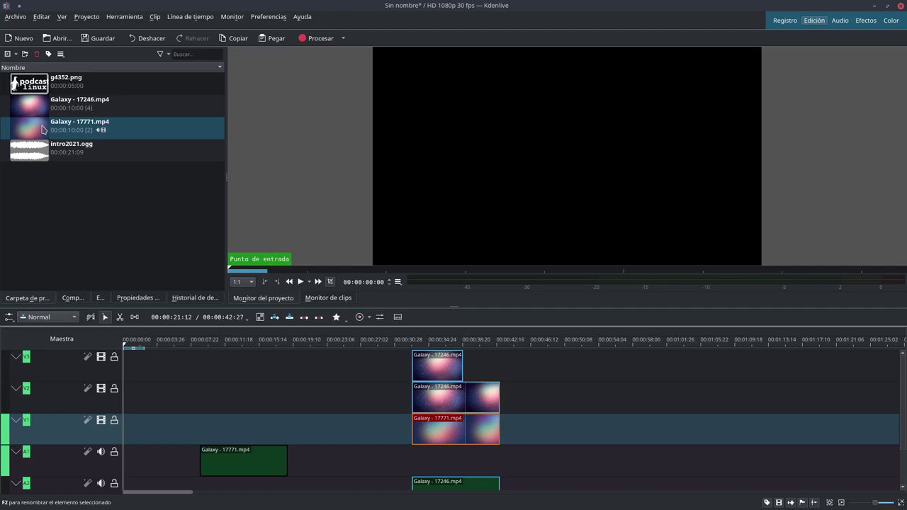
# Add Galaxy - 17771.mp4 with both video and audio to track V2 at about 00:00:54 and enlarge the timeline area to show all tracks.
pyautogui.moveTo(43, 130); pyautogui.dragTo(600, 403)
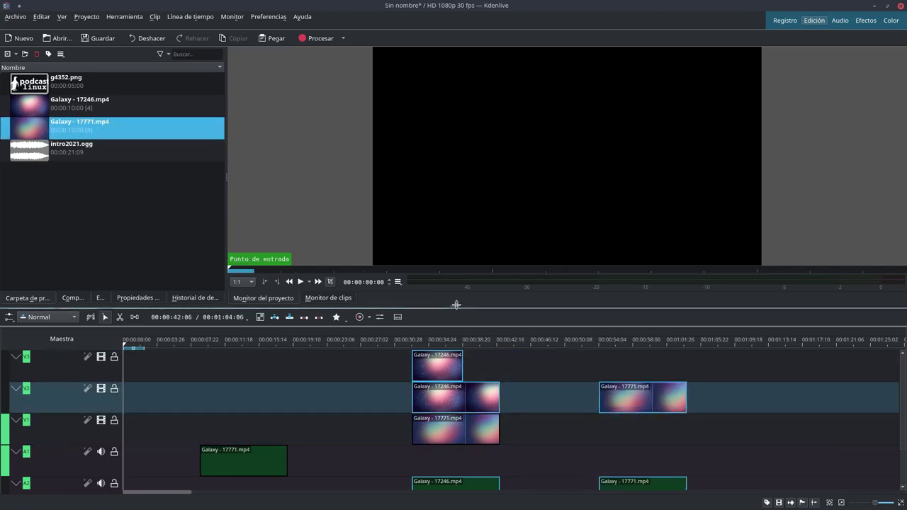
pyautogui.moveTo(457, 305); pyautogui.dragTo(446, 257)
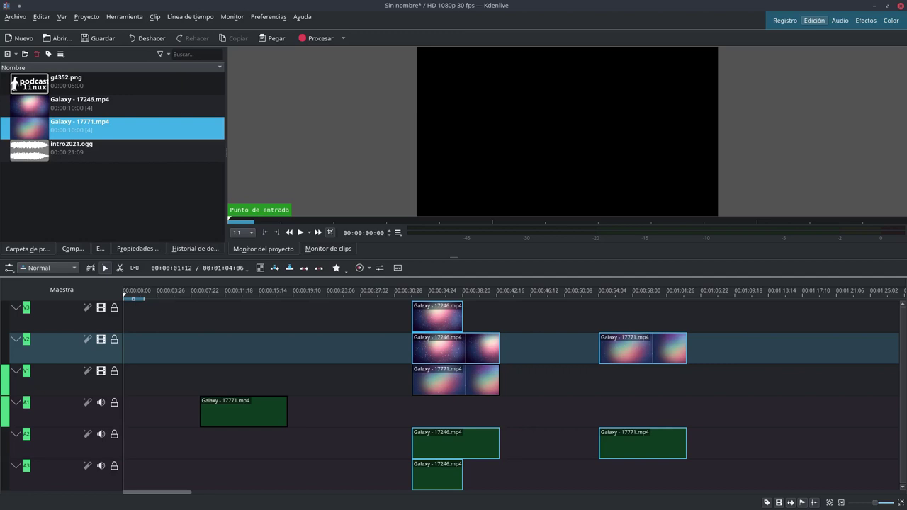
# Switch to Dolphin and open the intro21.kdenlive file from the Intro21 folder with KWrite.
pyautogui.hotkey('alt', 'Tab')
pyautogui.click(407, 255)
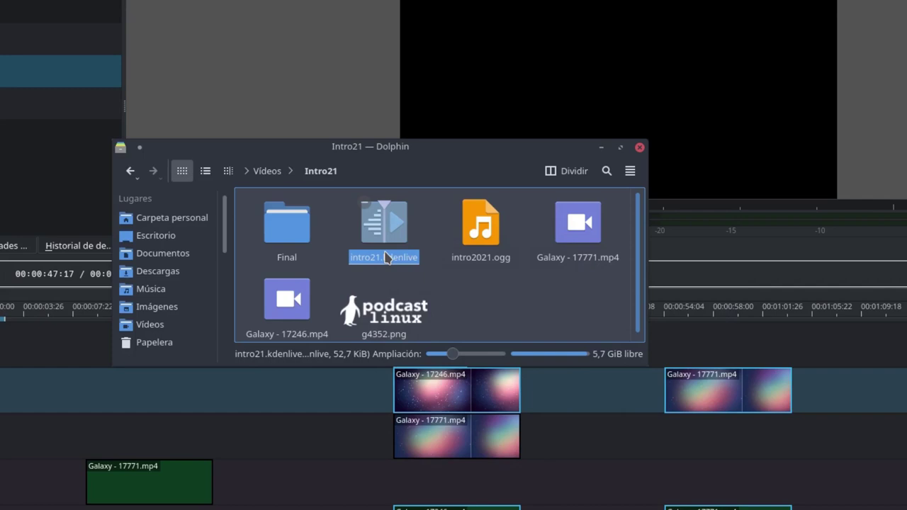
pyautogui.rightClick(386, 258)
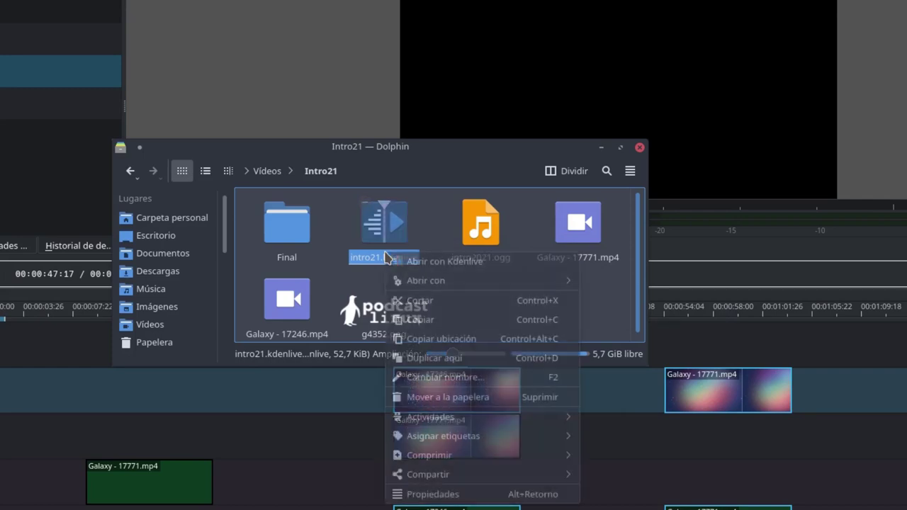
pyautogui.press('Escape')
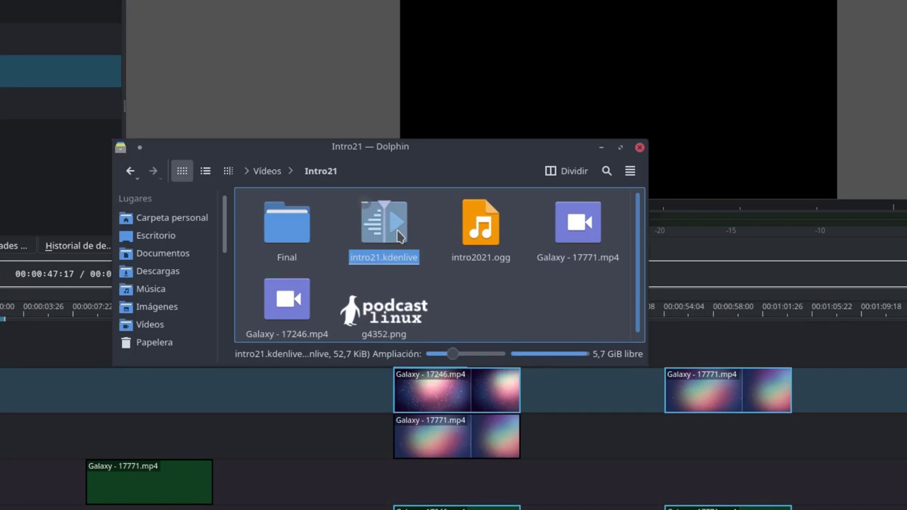
pyautogui.rightClick(398, 231)
pyautogui.moveTo(443, 267)
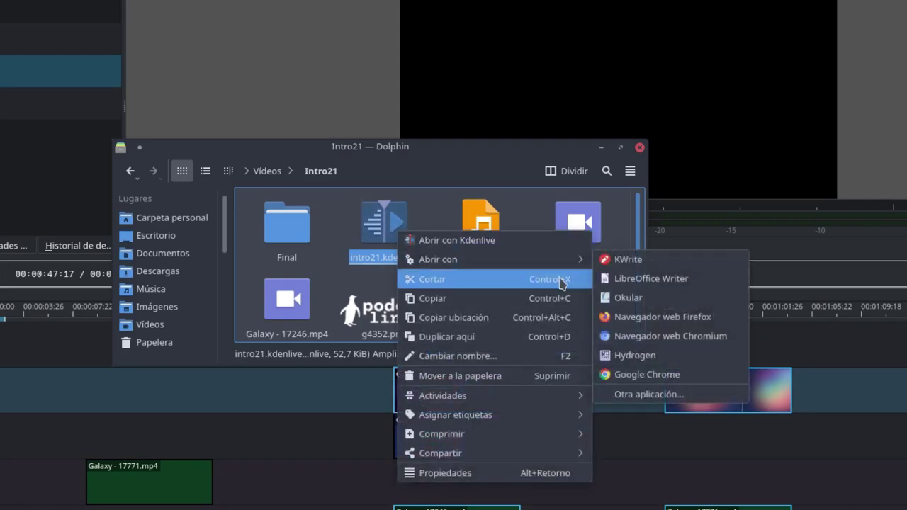
pyautogui.click(632, 263)
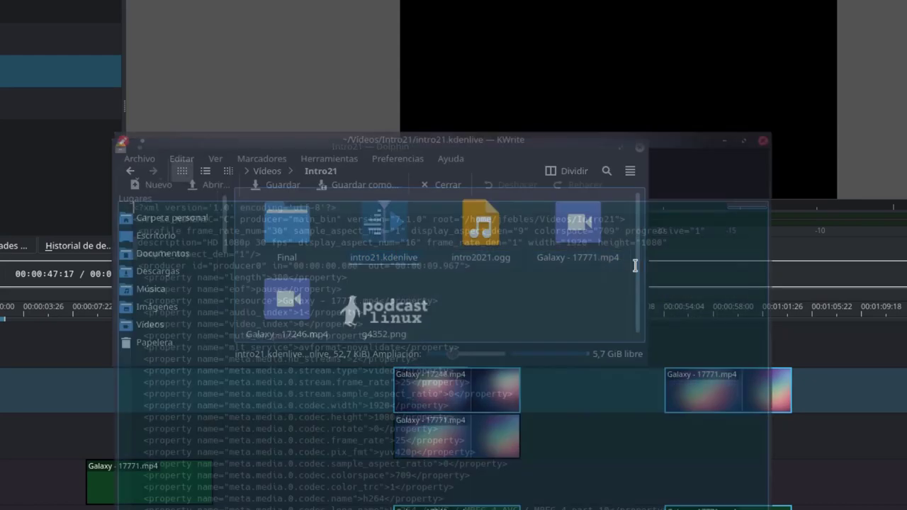
# Examine the XML code of intro21.kdenlive through its clip and title entries, and close KWrite and Dolphin.
pyautogui.moveTo(510, 168); pyautogui.dragTo(504, 124)
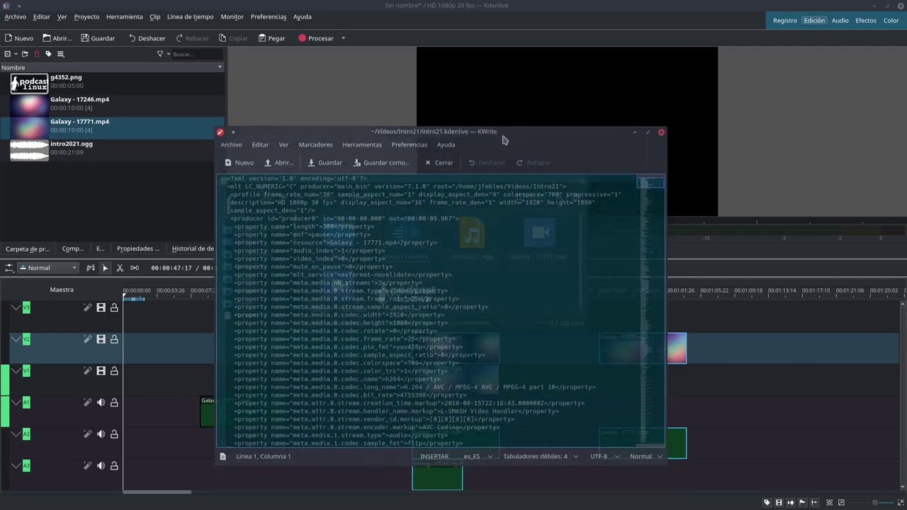
pyautogui.scroll(-13, 503, 243)
pyautogui.scroll(-15, 503, 243)
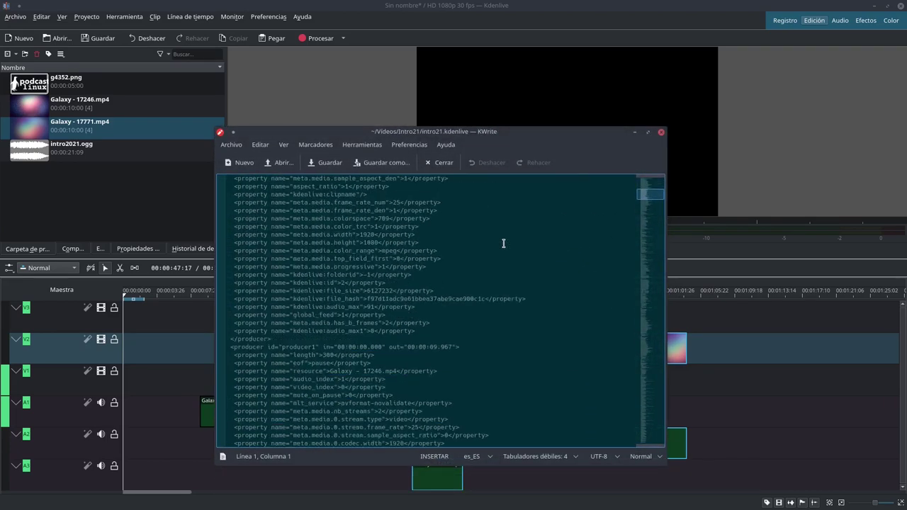
pyautogui.scroll(-20, 503, 243)
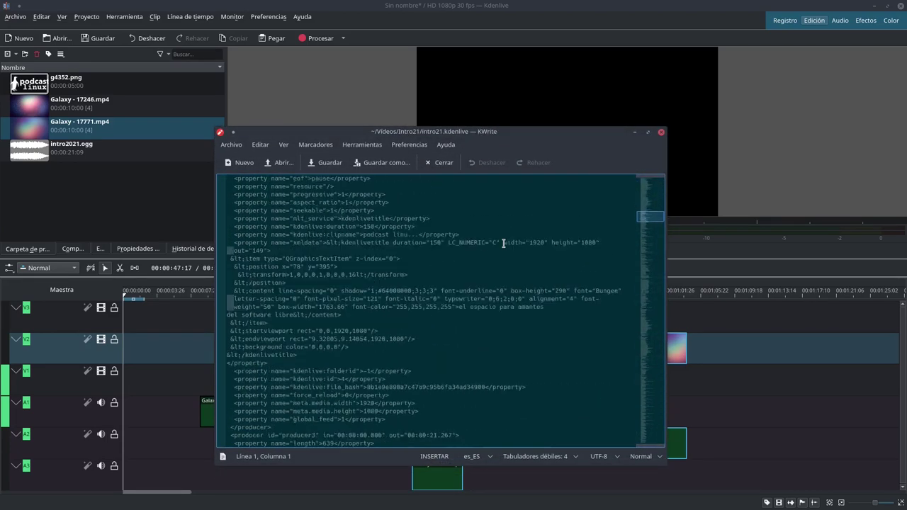
pyautogui.scroll(-10, 503, 243)
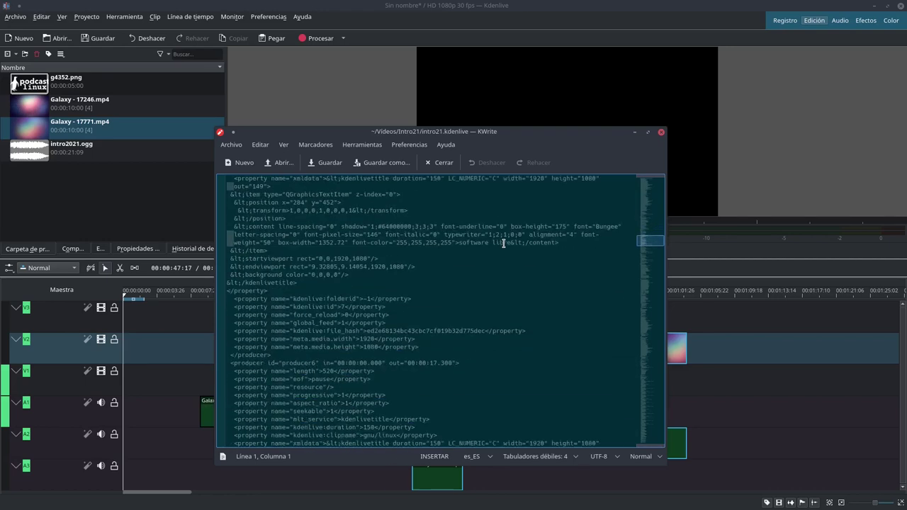
pyautogui.click(660, 133)
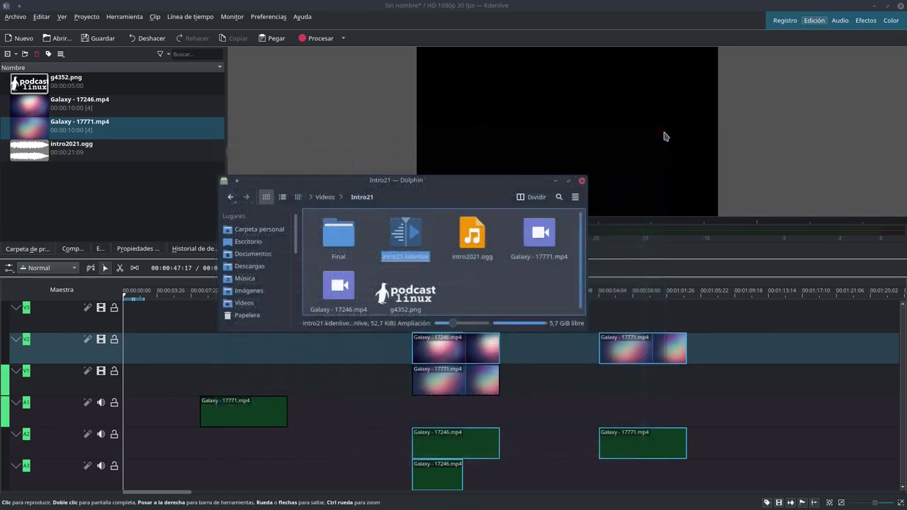
pyautogui.click(581, 177)
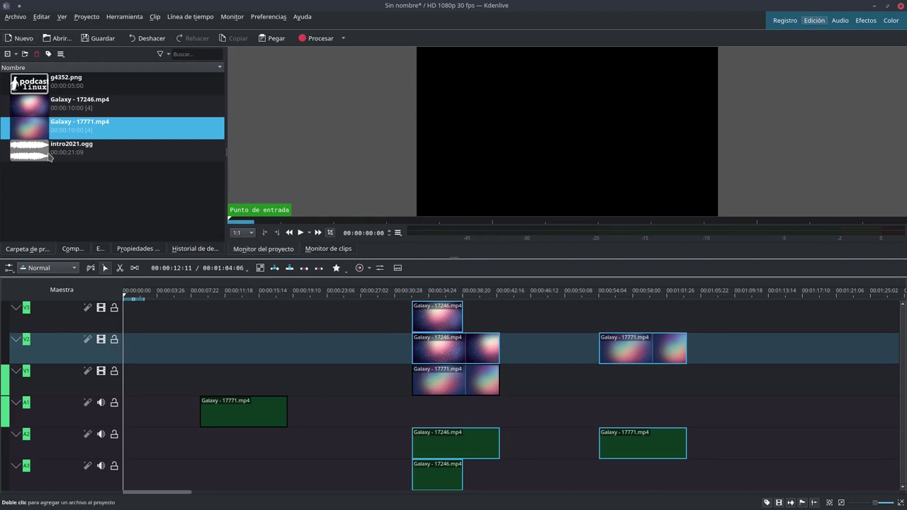
# Open the intro21.kdenlive project in place of the unnamed practice project.
pyautogui.click(16, 16)
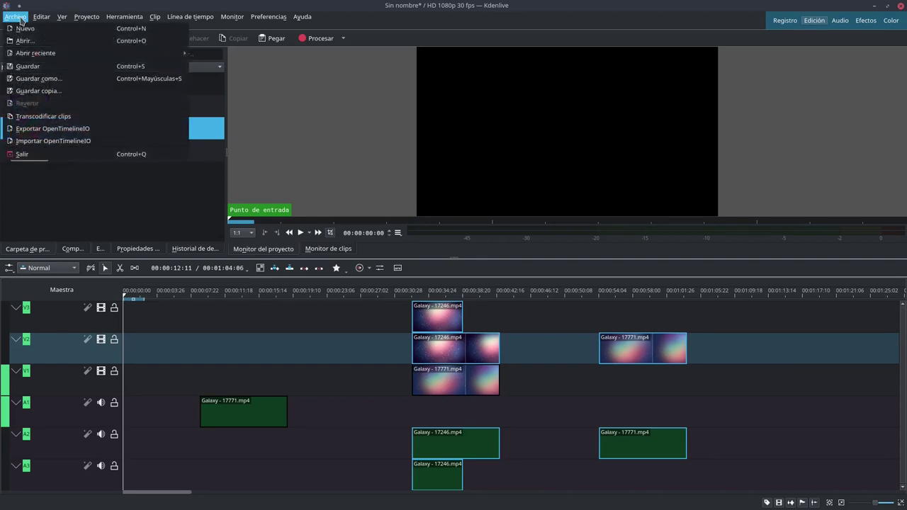
pyautogui.click(233, 46)
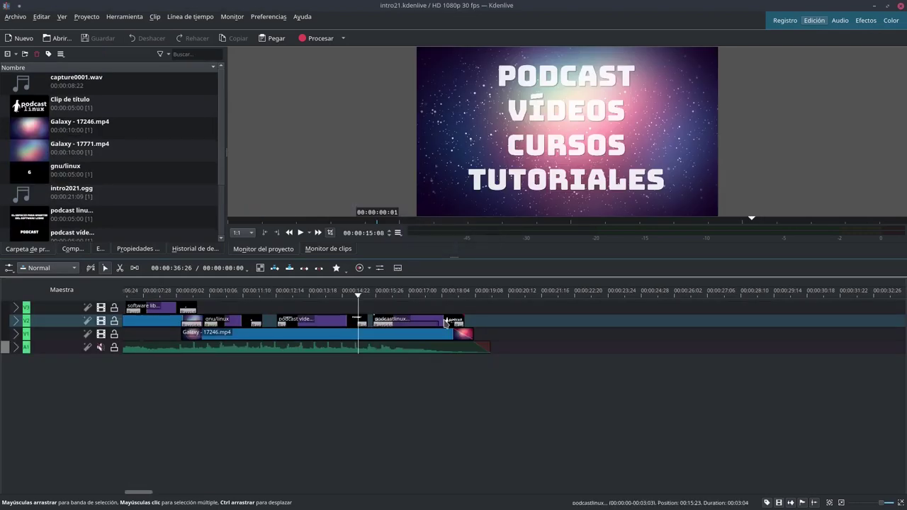
# Enlarge the monitor area and display the Galaxy - 17771.mp4 clip in the clip monitor.
pyautogui.moveTo(456, 259); pyautogui.dragTo(466, 378)
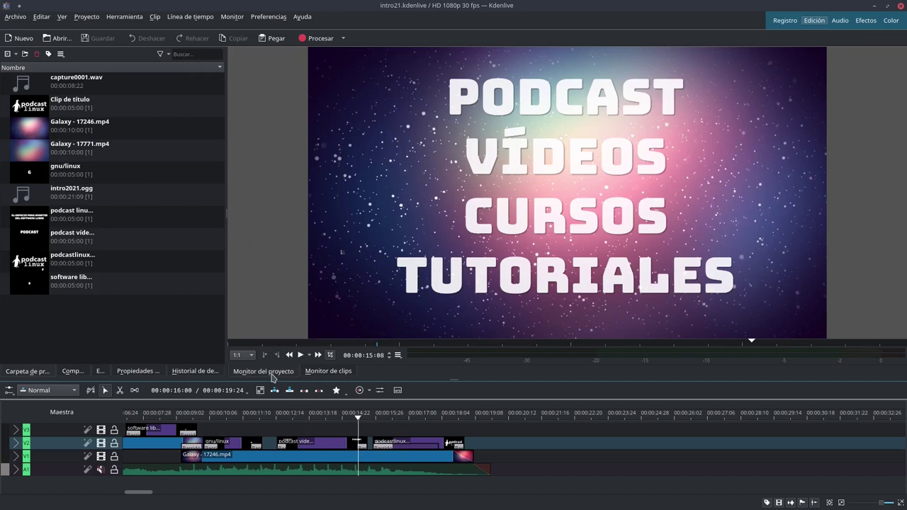
pyautogui.click(339, 376)
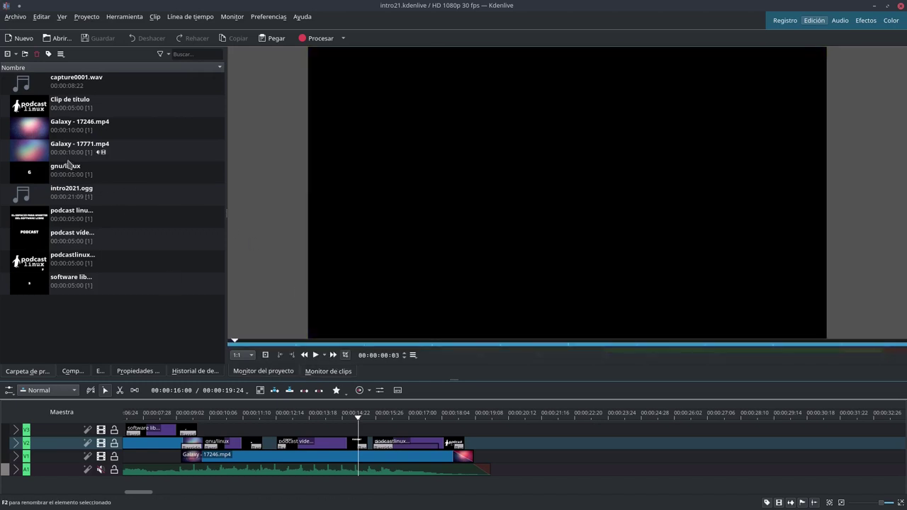
pyautogui.click(71, 150)
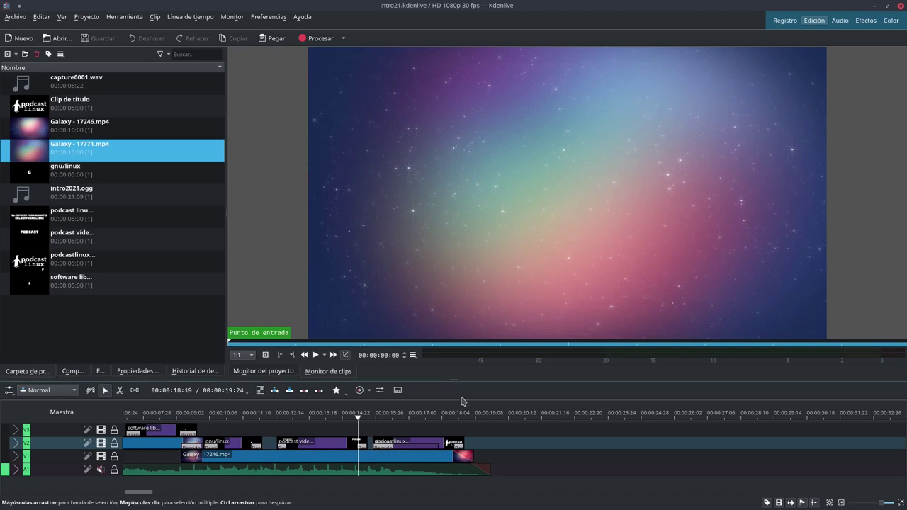
# Give the timeline more height and expand tracks V3, V2, V1 and A1 to show their thumbnails and waveform.
pyautogui.moveTo(458, 388); pyautogui.dragTo(457, 293)
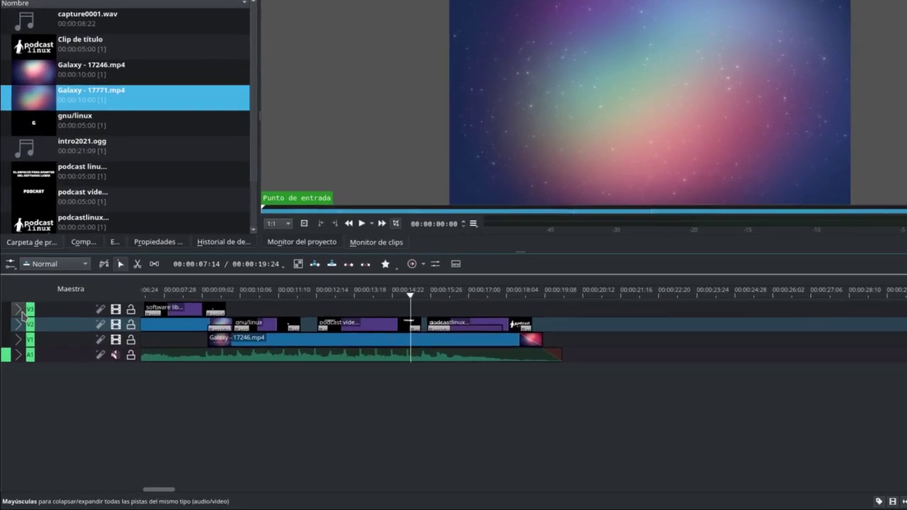
pyautogui.click(17, 329)
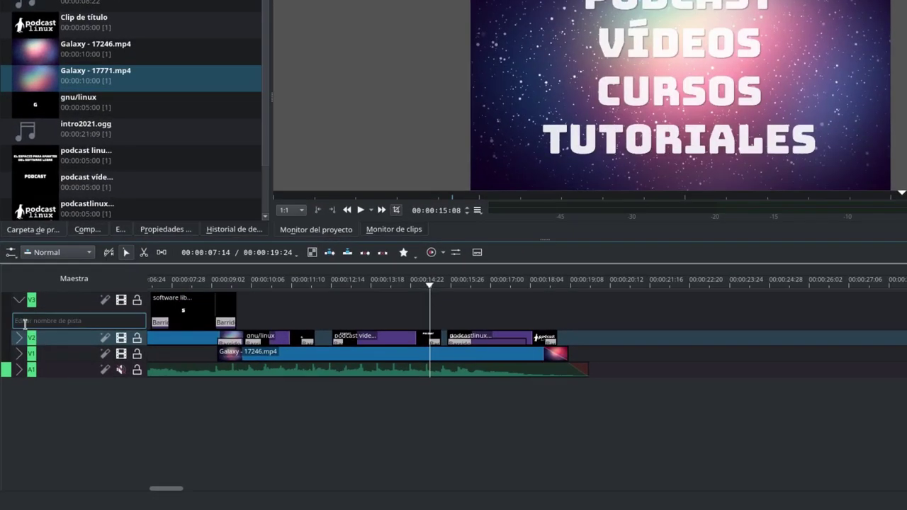
pyautogui.click(17, 343)
pyautogui.click(19, 376)
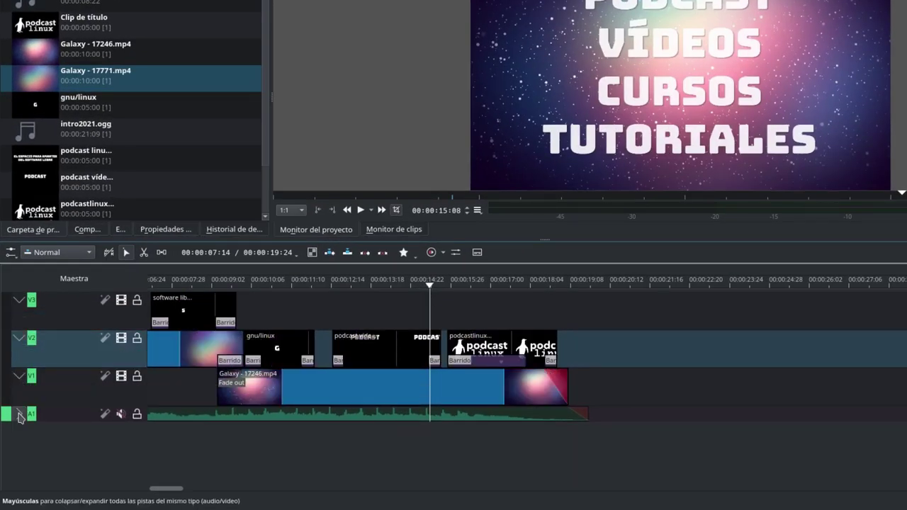
pyautogui.click(19, 414)
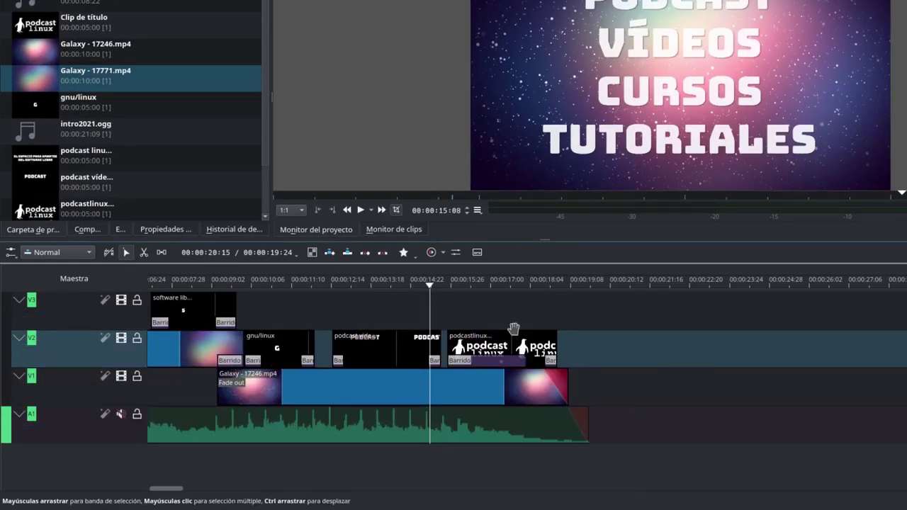